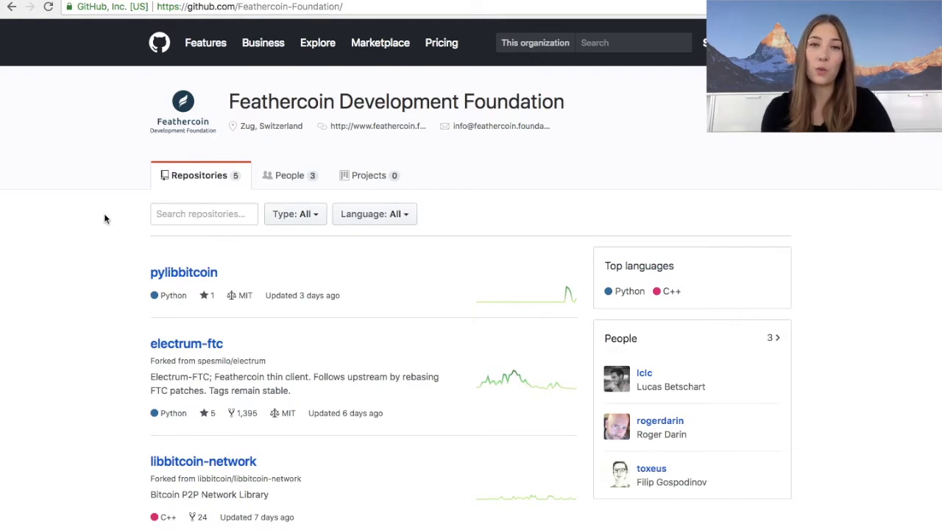
Step: Open the electrum-ftc repository and scroll to the README's Windows, Mac and Linux install instructions
{"action": "left_click", "coordinate": [188, 352]}
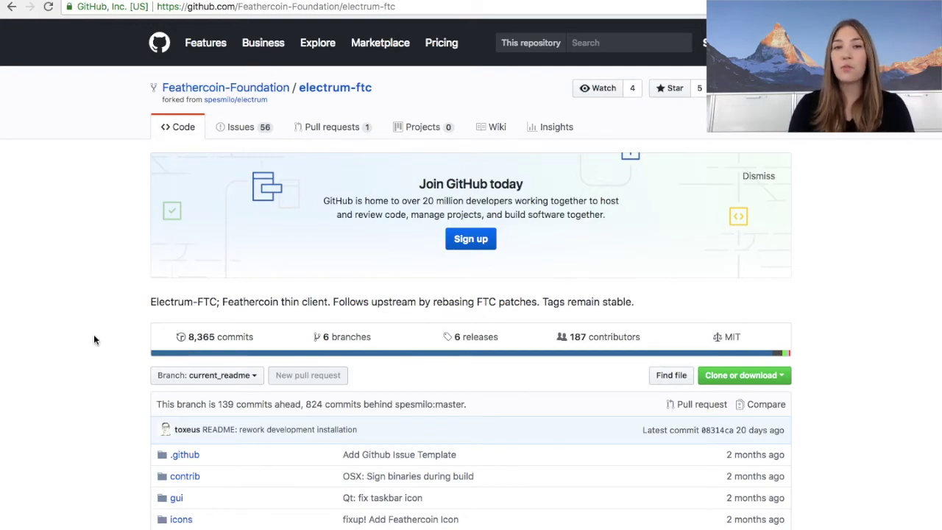
{"action": "scroll", "coordinate": [93, 338], "scroll_direction": "down", "scroll_amount": 10}
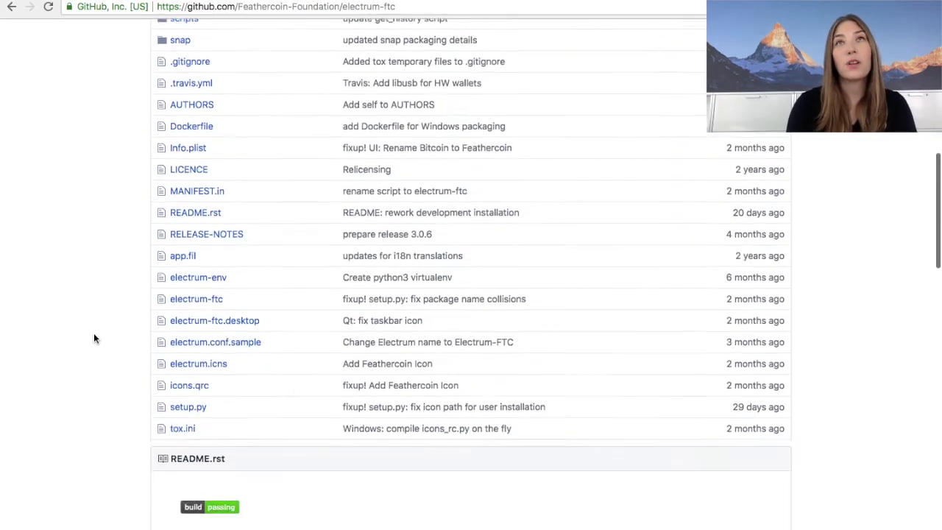
{"action": "scroll", "coordinate": [93, 335], "scroll_direction": "down", "scroll_amount": 6}
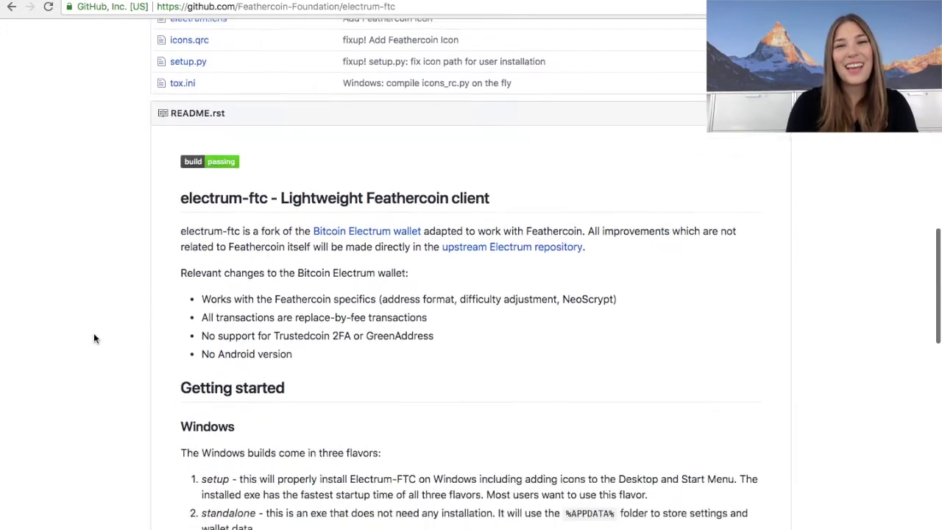
{"action": "scroll", "coordinate": [93, 338], "scroll_direction": "down", "scroll_amount": 2}
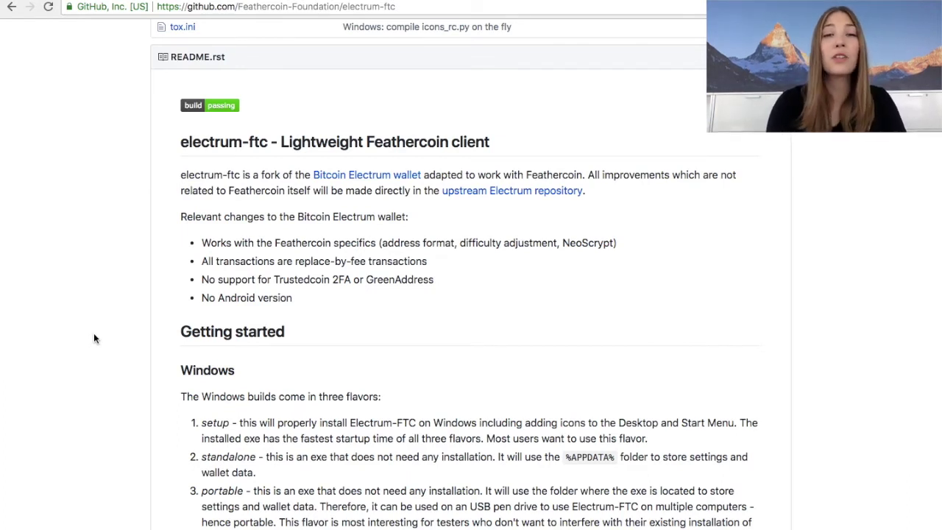
{"action": "scroll", "coordinate": [94, 338], "scroll_direction": "down", "scroll_amount": 5}
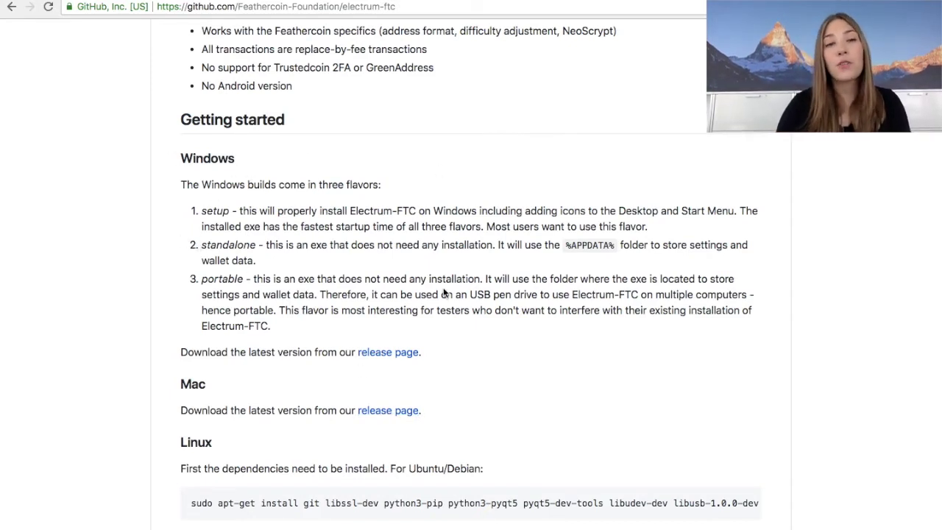
{"action": "scroll", "coordinate": [442, 295], "scroll_direction": "down", "scroll_amount": 3}
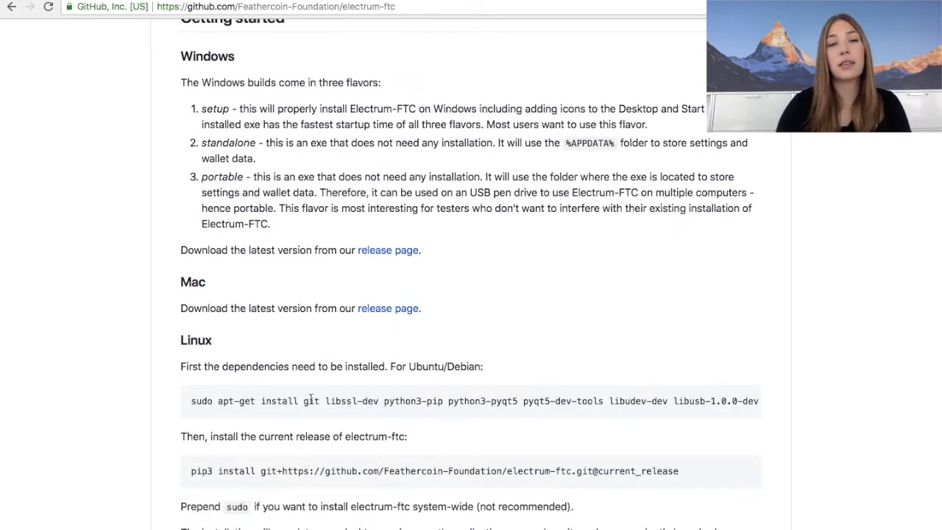
Step: Download electrum-ftc-3.0.6.5.dmg from the Assets on the Mac release page
{"action": "left_click", "coordinate": [381, 312]}
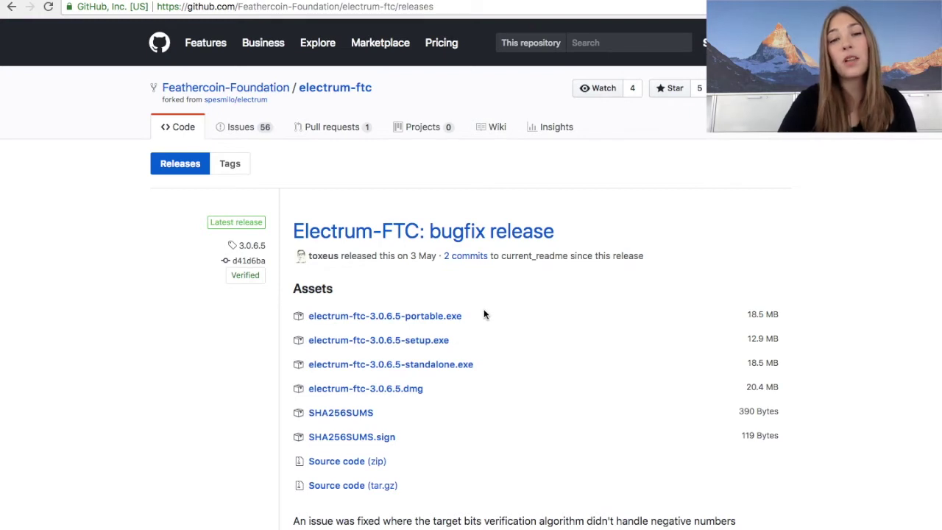
{"action": "left_click", "coordinate": [416, 391]}
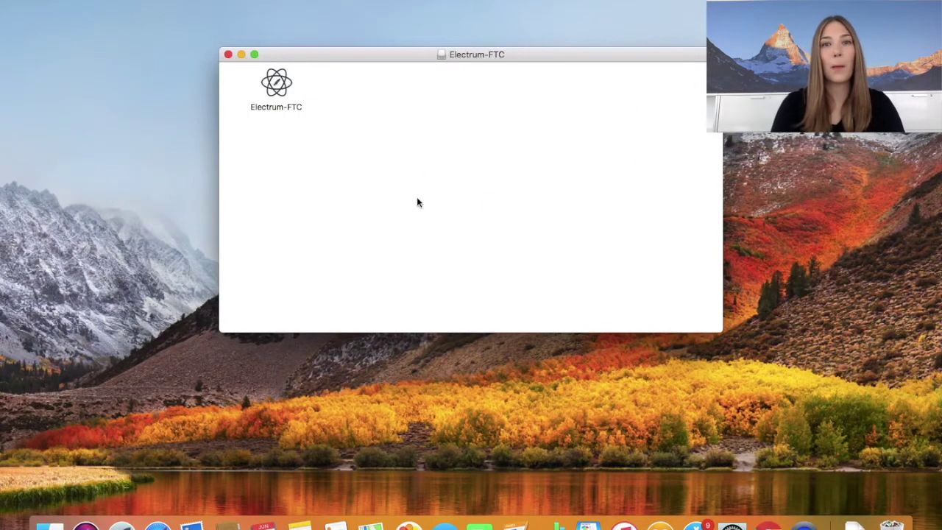
Step: Launch the Electrum-FTC app from the disk image and approve the downloaded-app warning
{"action": "left_click", "coordinate": [289, 87]}
{"action": "double_click", "coordinate": [289, 87]}
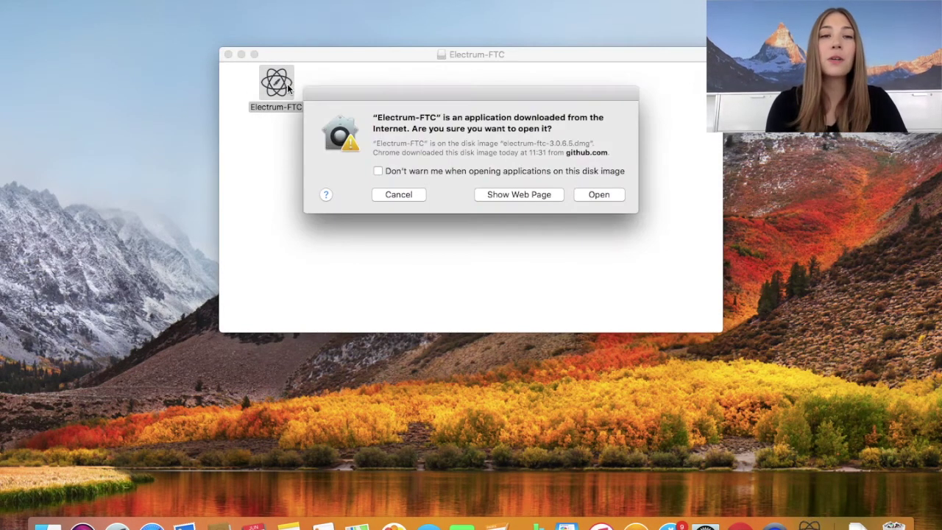
{"action": "left_click", "coordinate": [608, 195]}
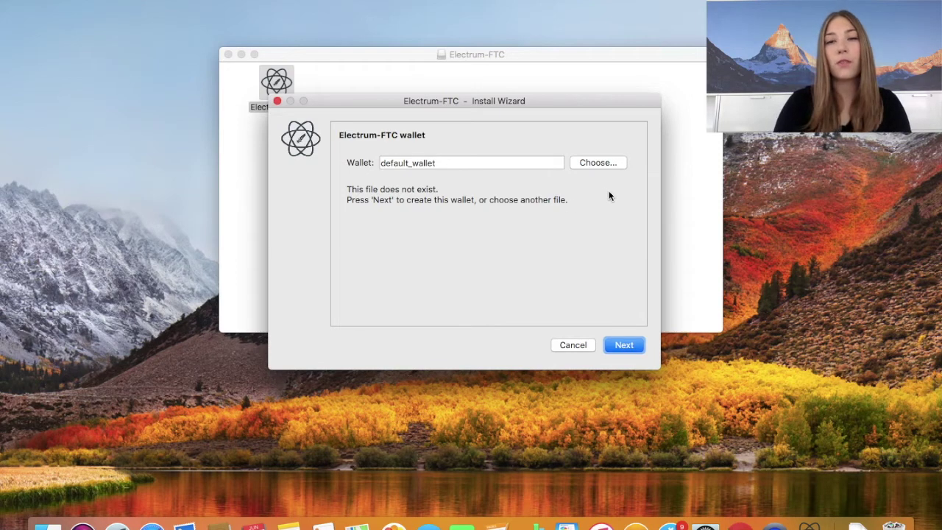
Step: Minimize the disk image window and continue with the wallet file named default_wallet
{"action": "left_click", "coordinate": [242, 55]}
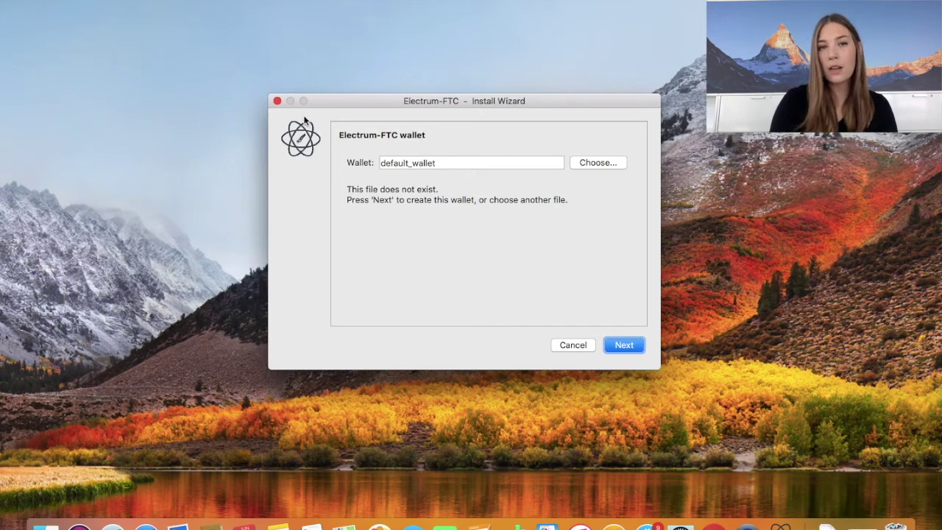
{"action": "left_click", "coordinate": [435, 162]}
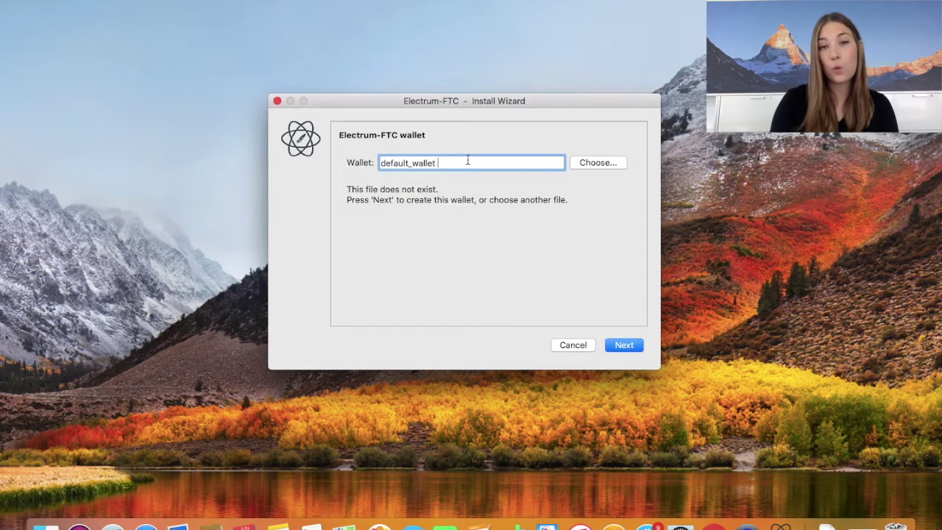
{"action": "type", "text": "ftc"}
{"action": "key", "text": "BackSpace"}
{"action": "key", "text": "BackSpace"}
{"action": "key", "text": "BackSpace"}
{"action": "key", "text": "BackSpace"}
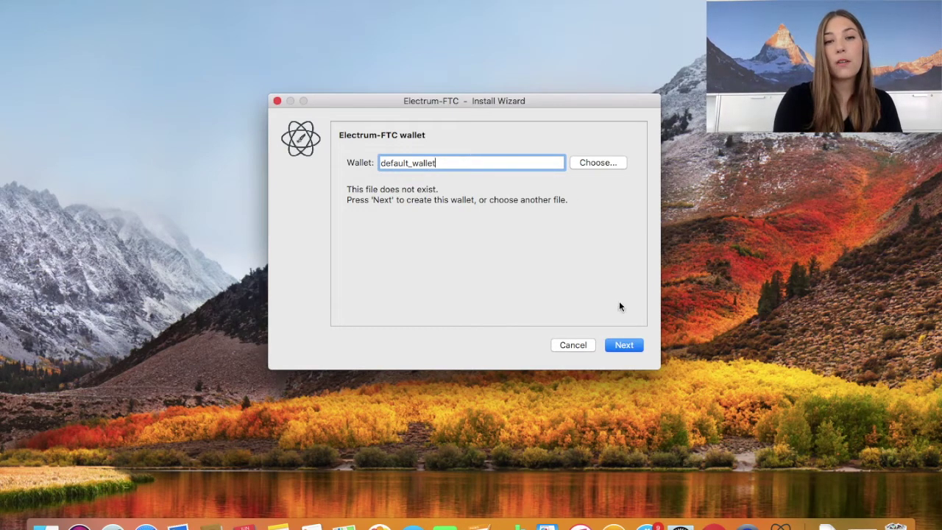
{"action": "left_click", "coordinate": [624, 345]}
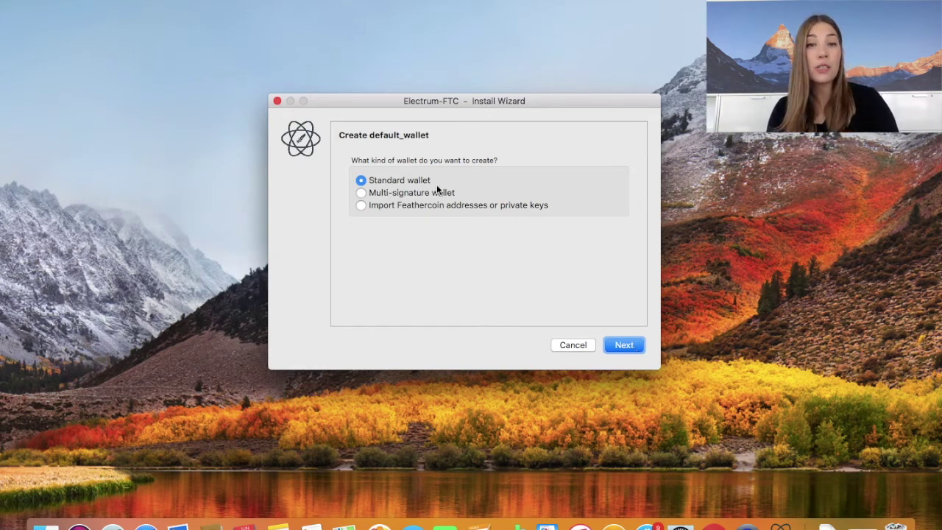
Step: Continue from the wallet file page with Standard wallet selected as the wallet type
{"action": "left_click", "coordinate": [630, 348]}
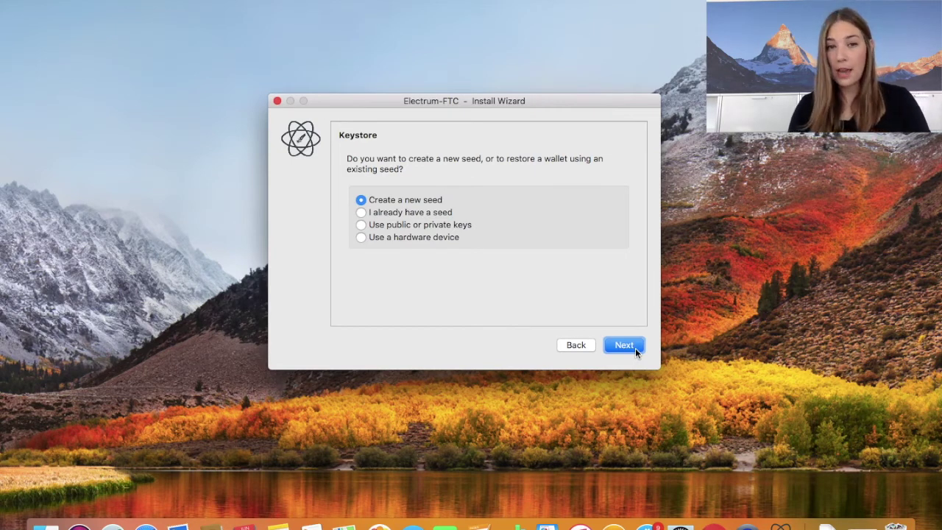
Step: Proceed with Create a new seed to reach the seed type choice
{"action": "left_click", "coordinate": [630, 346]}
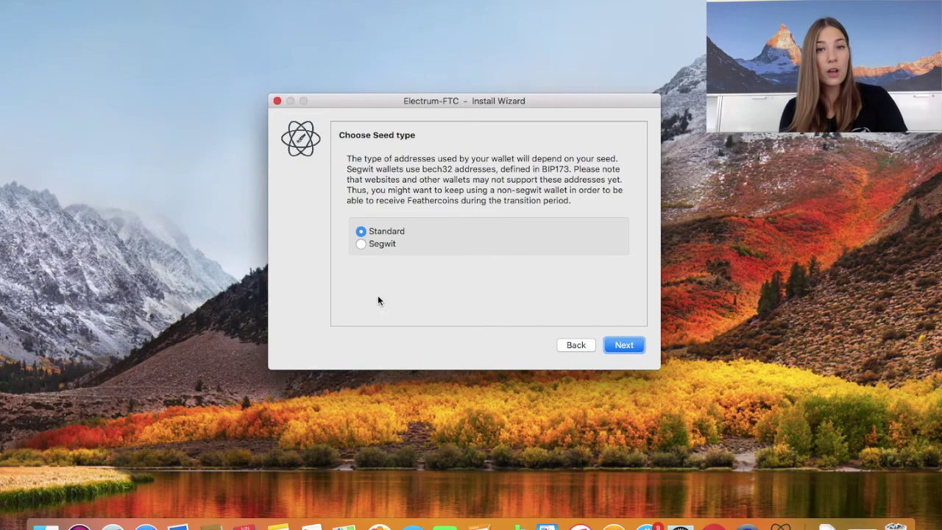
Step: Choose a Segwit seed, note the 12-word seed shown, and continue to Confirm Seed
{"action": "left_click", "coordinate": [360, 245]}
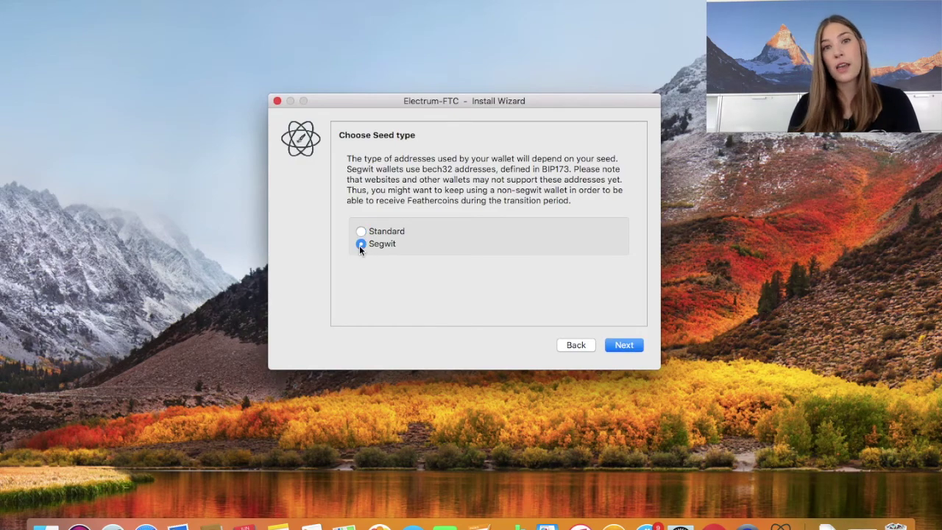
{"action": "left_click", "coordinate": [630, 345]}
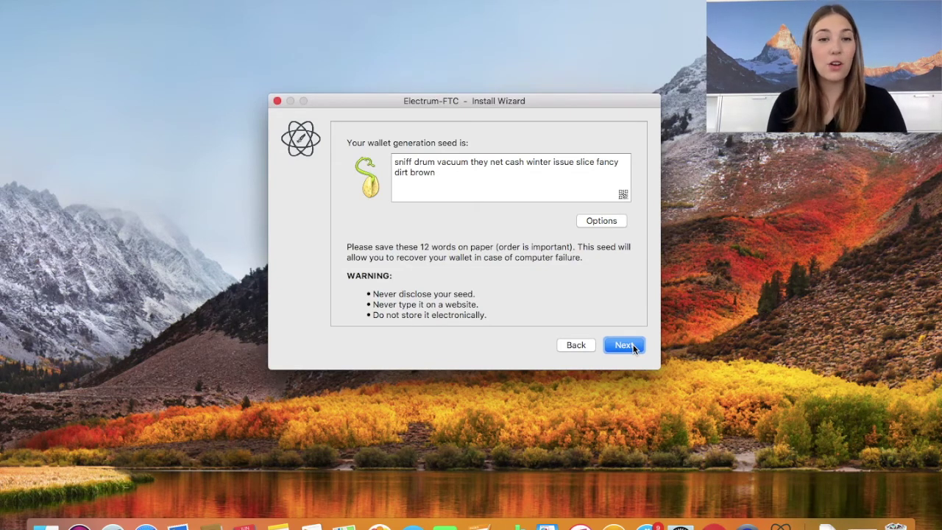
{"action": "left_click", "coordinate": [634, 347]}
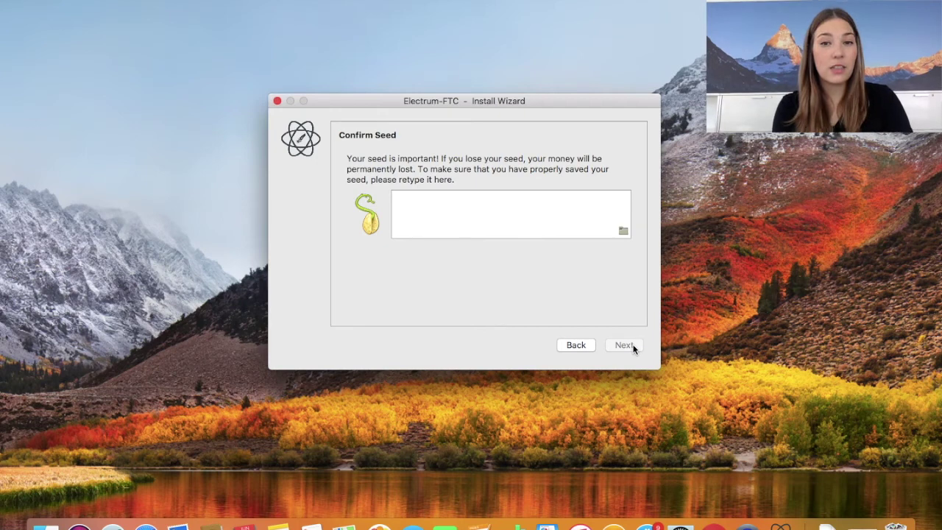
Step: Retype the 12-word recovery seed in the Confirm Seed box, correcting the last word, and continue
{"action": "left_click", "coordinate": [469, 209]}
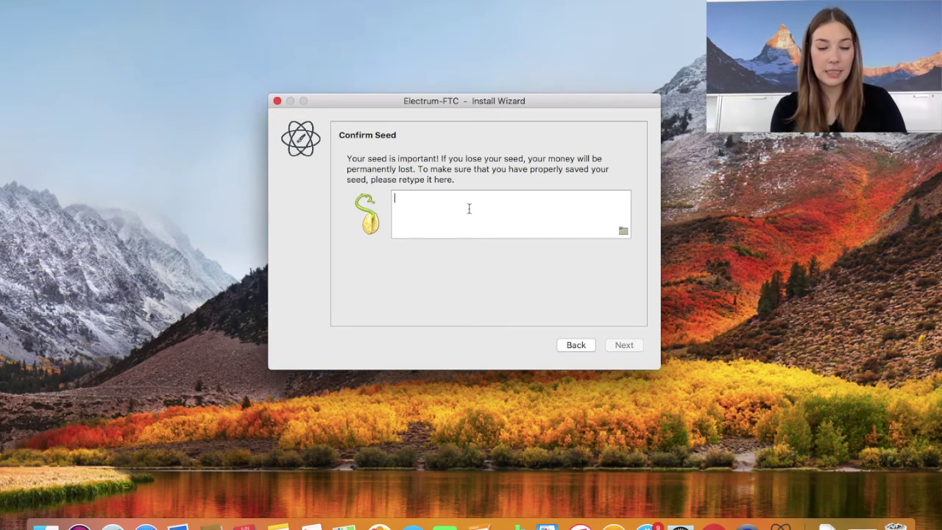
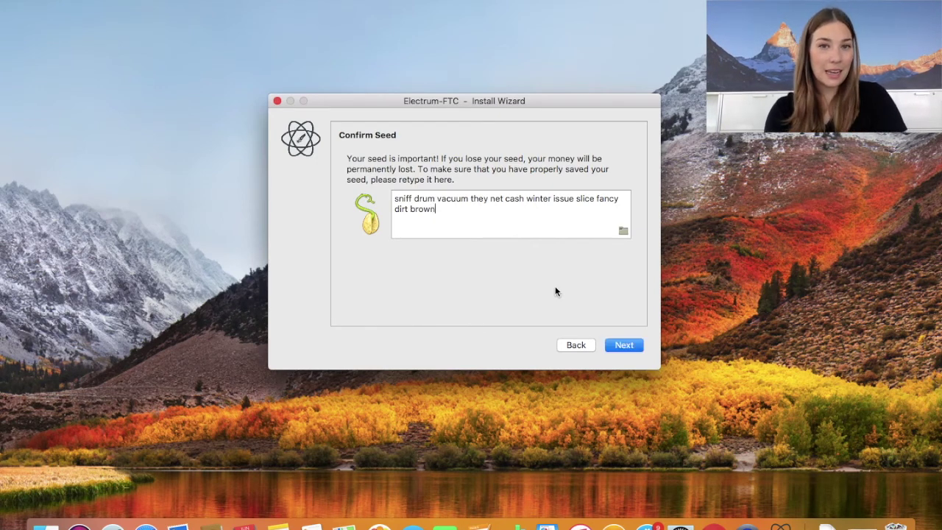
{"action": "left_click", "coordinate": [635, 349]}
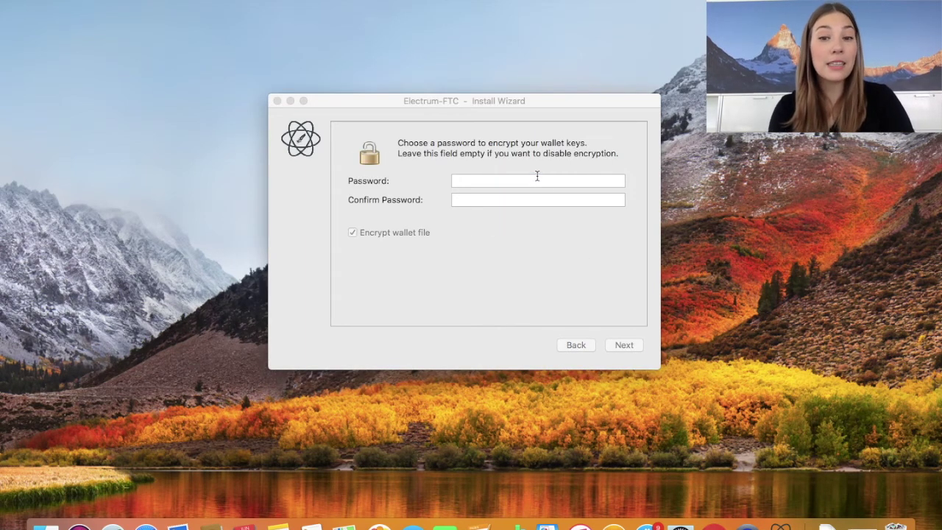
Step: Enter a matching strong password in both fields, keep Encrypt wallet file on, and create the wallet
{"action": "left_click", "coordinate": [537, 177]}
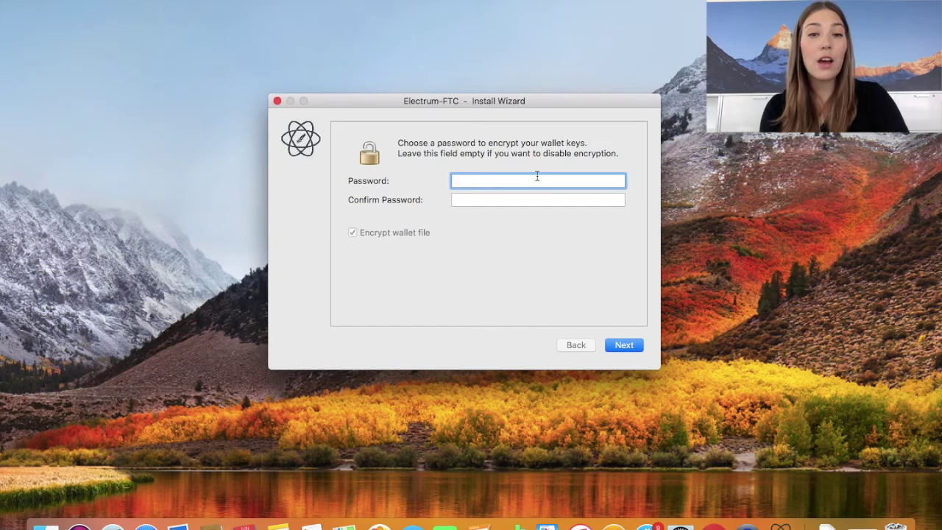
{"action": "type", "text": "••••••••••"}
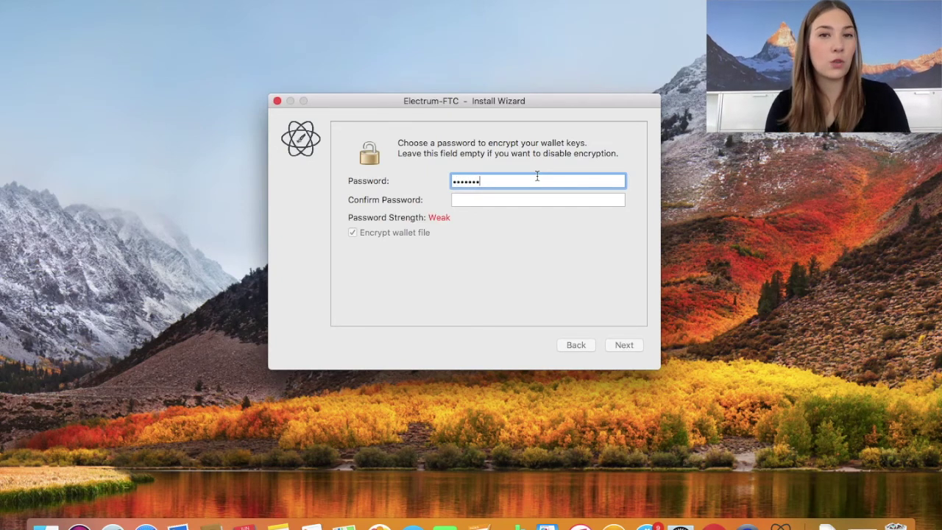
{"action": "type", "text": "•"}
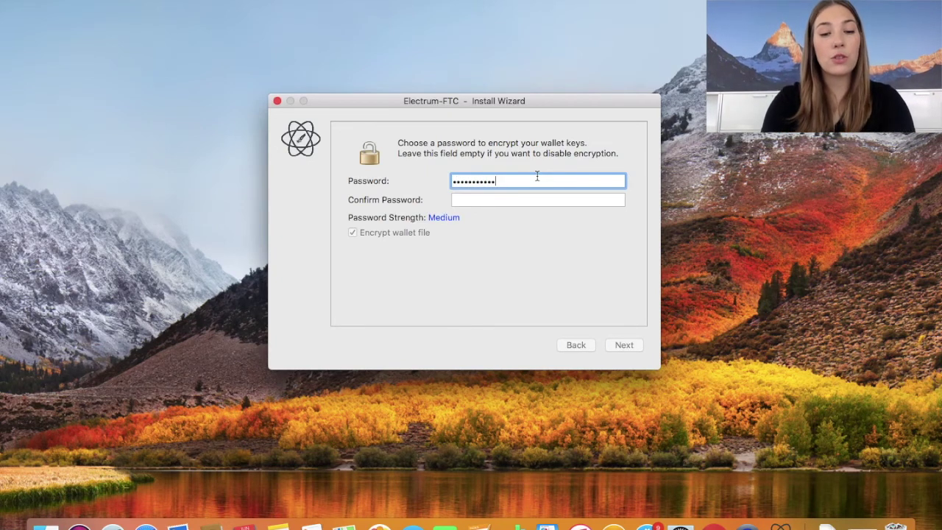
{"action": "key", "text": "Tab"}
{"action": "type", "text": "••••••••"}
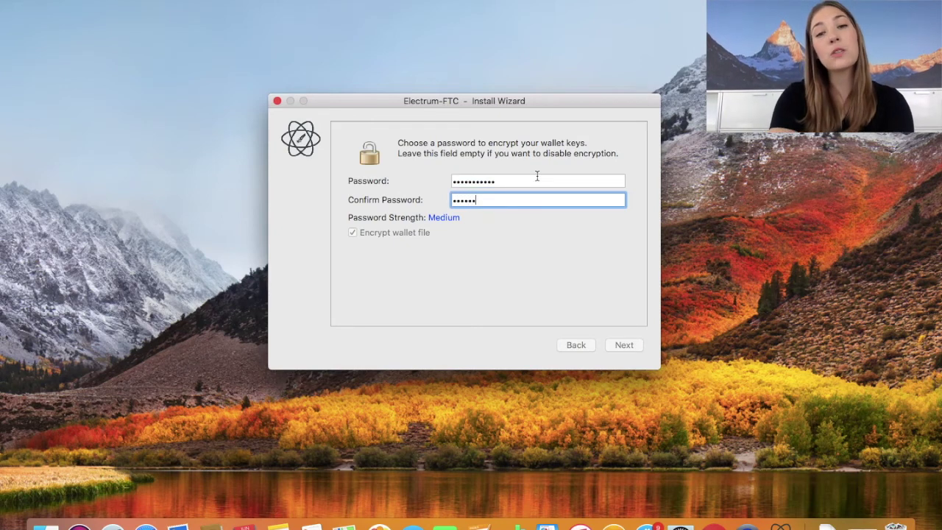
{"action": "type", "text": "•••"}
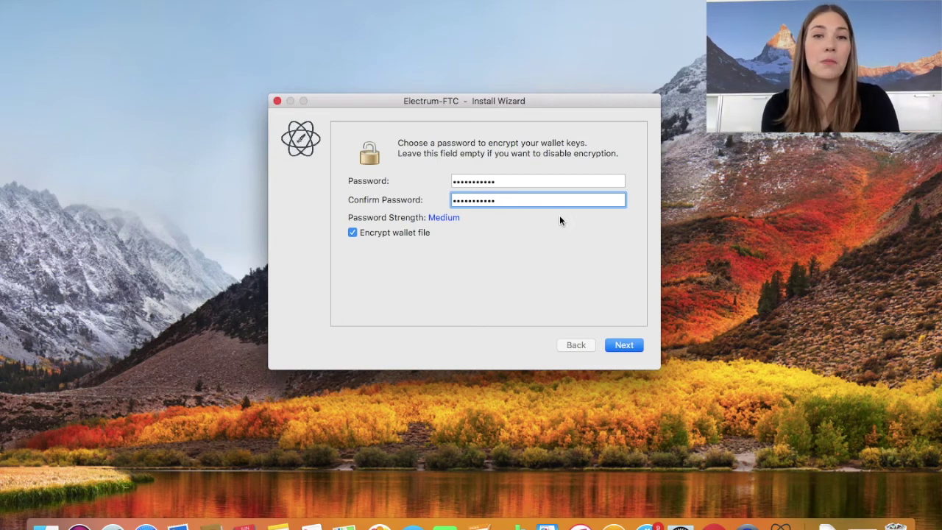
{"action": "type", "text": "a"}
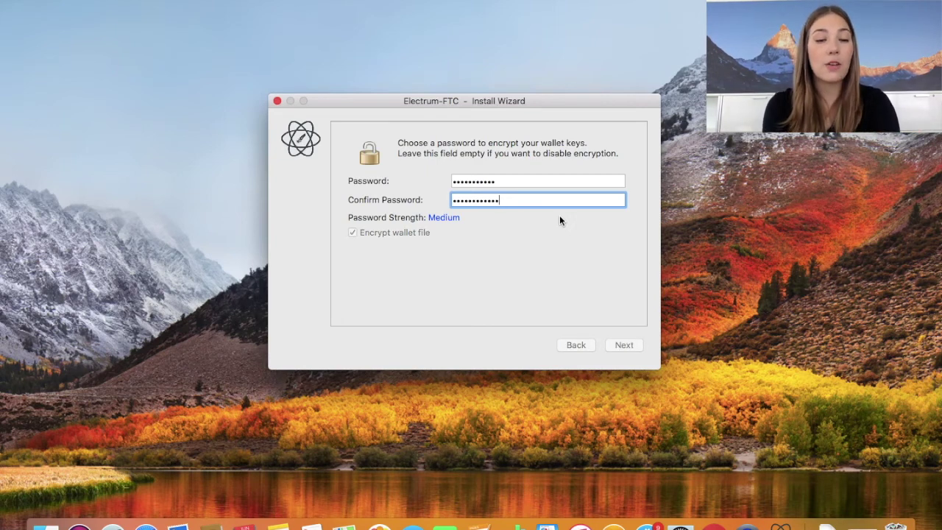
{"action": "left_click", "coordinate": [526, 184]}
{"action": "type", "text": "a"}
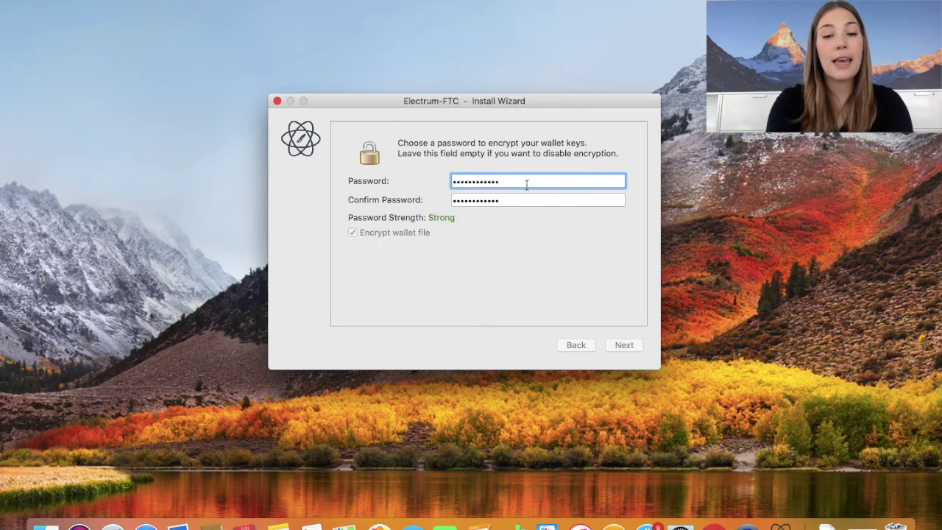
{"action": "key", "text": "BackSpace"}
{"action": "type", "text": "a"}
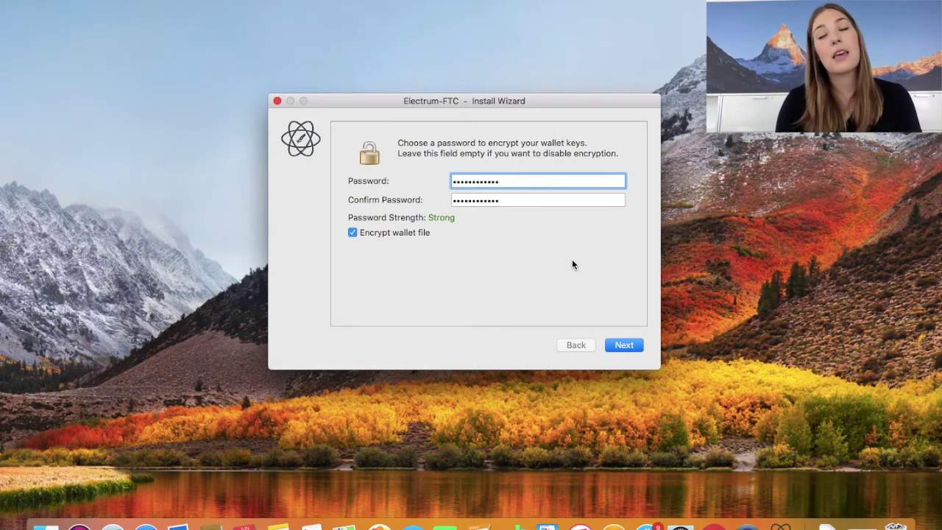
{"action": "left_click", "coordinate": [626, 348]}
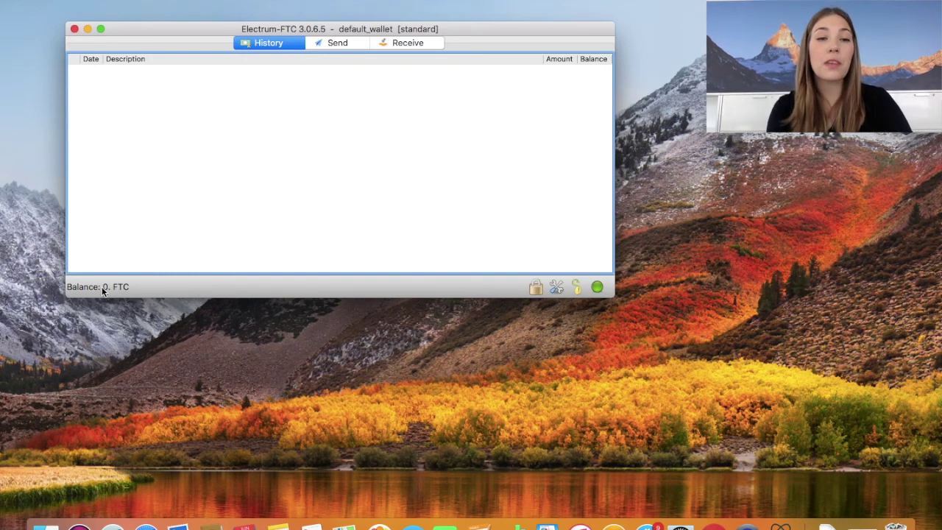
Step: Switch the default_wallet window to the Send form with pay-to, description and amount fields
{"action": "left_click", "coordinate": [322, 47]}
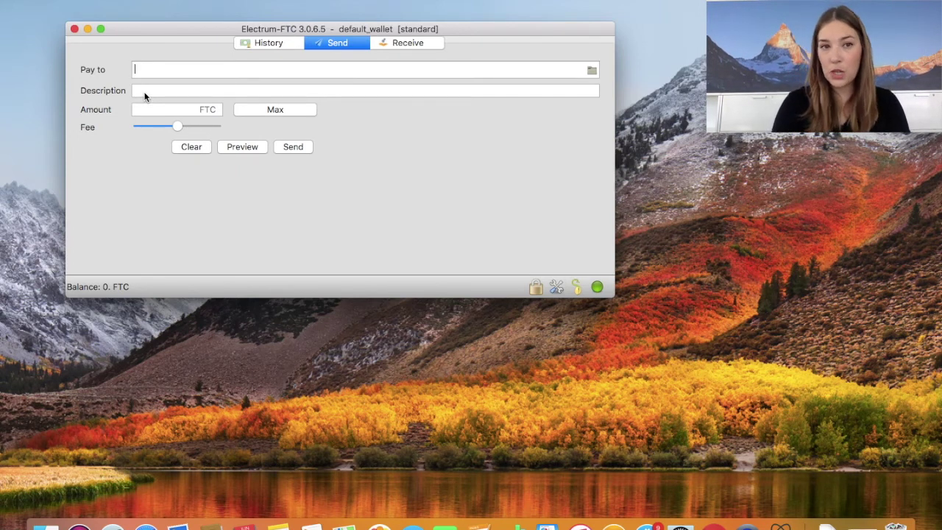
Step: Switch to the Receive tab to display the wallet's receiving address and QR code
{"action": "left_click", "coordinate": [435, 43]}
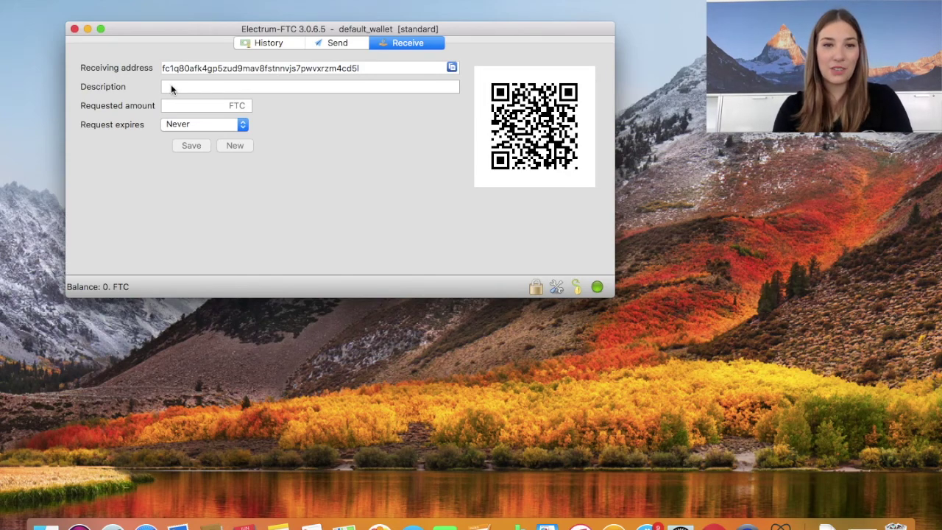
Step: Return to the History tab, showing no transactions and a 0 FTC balance
{"action": "left_click", "coordinate": [254, 43]}
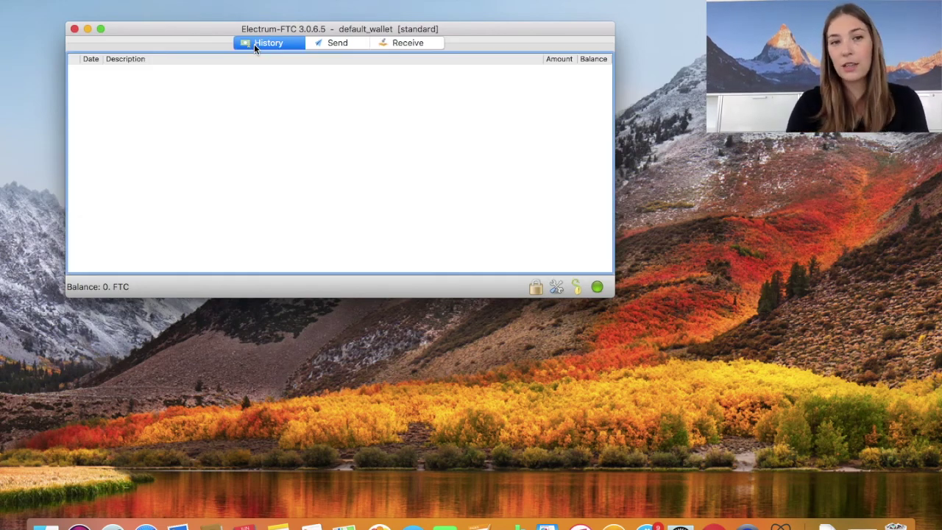